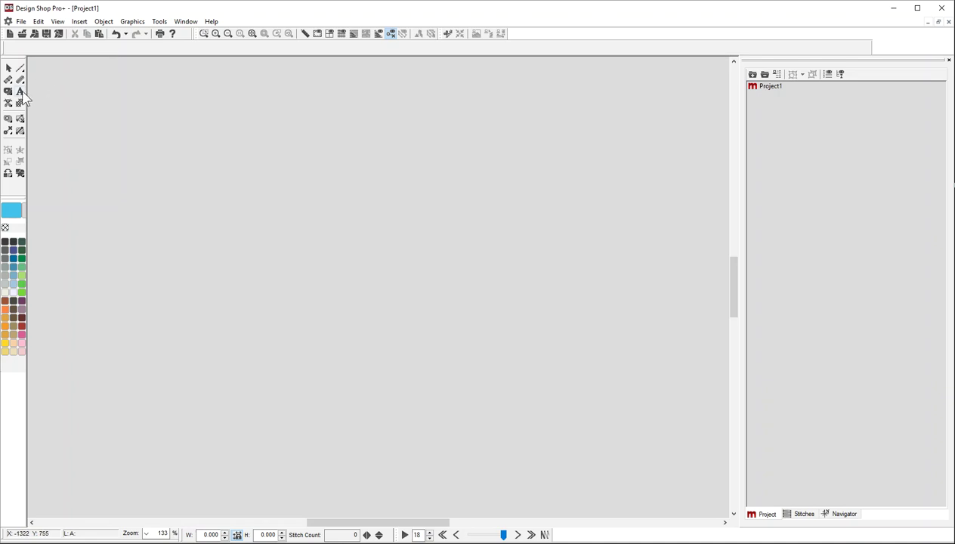
Step: Letter the word 'Sam' on the canvas in 69 Juliet MG script and open its properties
{"action": "left_click", "coordinate": [21, 92]}
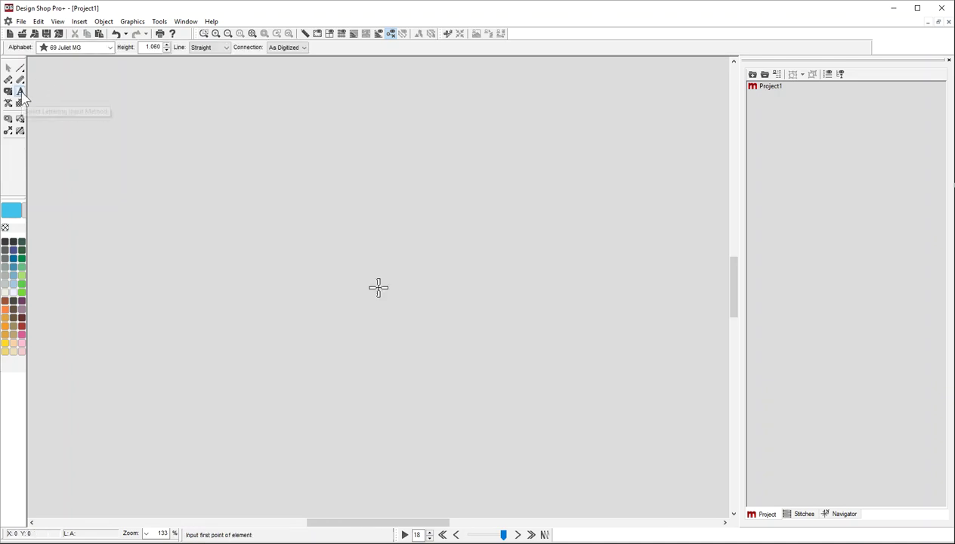
{"action": "left_click", "coordinate": [307, 274]}
{"action": "type", "text": "Sam"}
{"action": "key", "text": "Return"}
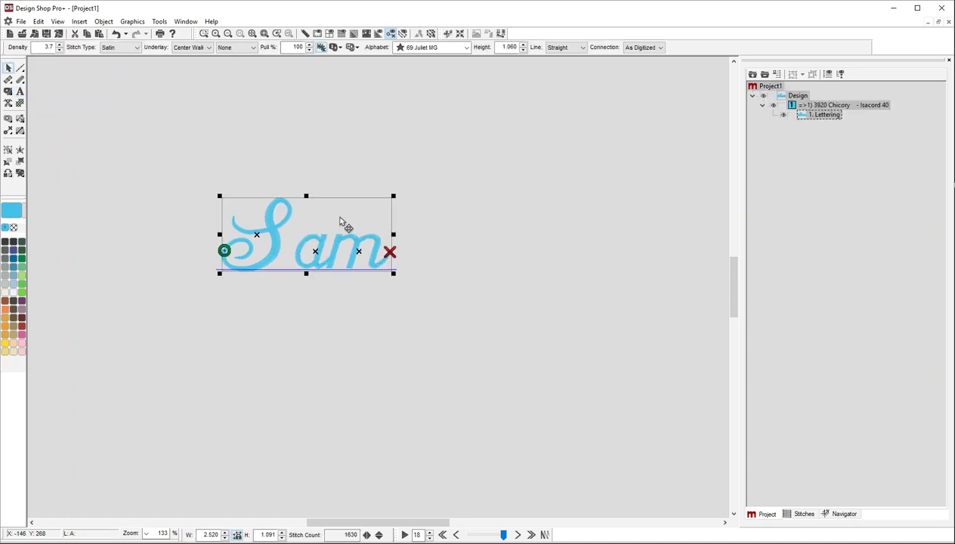
{"action": "double_click", "coordinate": [341, 220]}
Step: Revise the Sam lettering text in Object Properties and apply the edits
{"action": "left_click", "coordinate": [684, 150]}
{"action": "type", "text": "exam"}
{"action": "left_click", "coordinate": [884, 381]}
{"action": "left_click", "coordinate": [695, 150]}
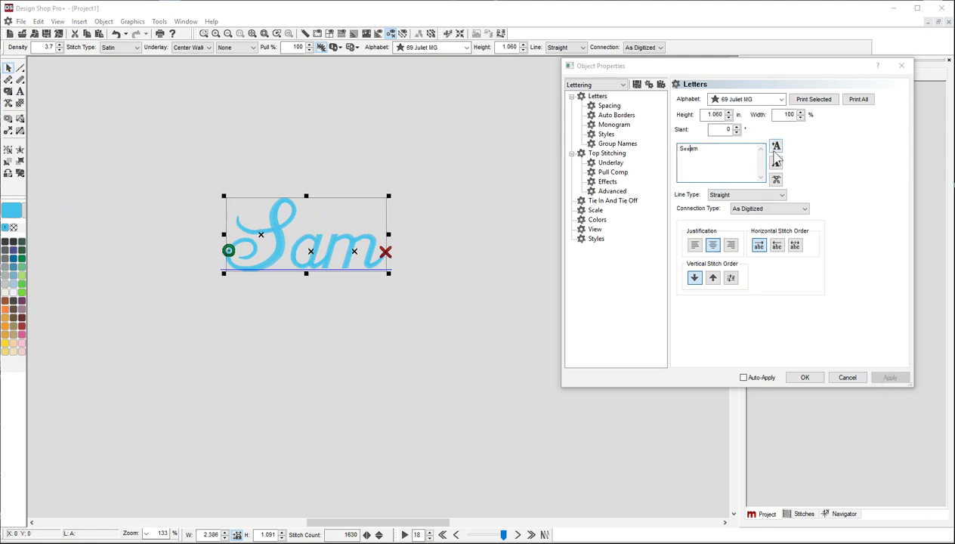
{"action": "type", "text": "e"}
{"action": "left_click", "coordinate": [889, 377]}
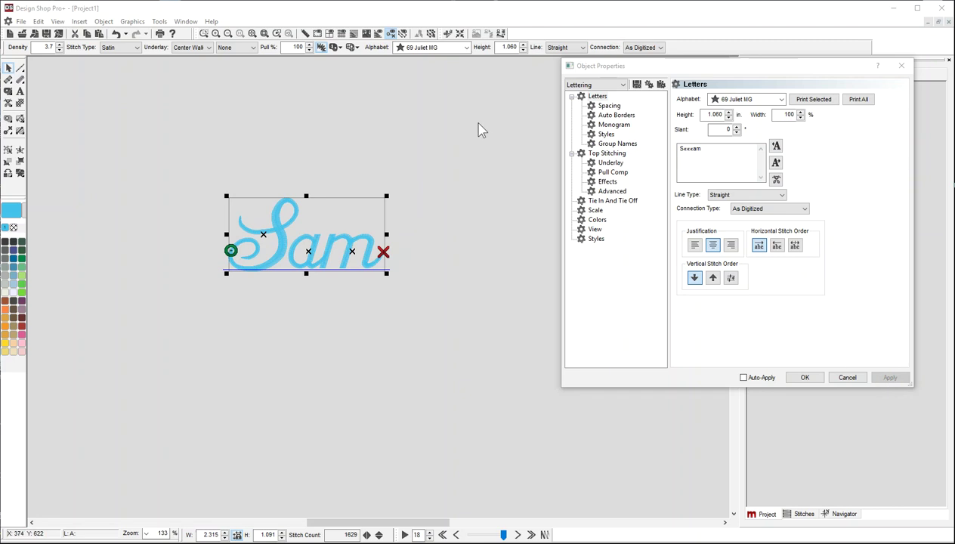
Step: Centre Sam in the view and set its height to 2.000 in, closing the properties
{"action": "left_click", "coordinate": [403, 145]}
{"action": "left_click", "coordinate": [459, 33]}
{"action": "left_click", "coordinate": [341, 306]}
{"action": "double_click", "coordinate": [714, 114]}
{"action": "type", "text": "2"}
{"action": "key", "text": "Return"}
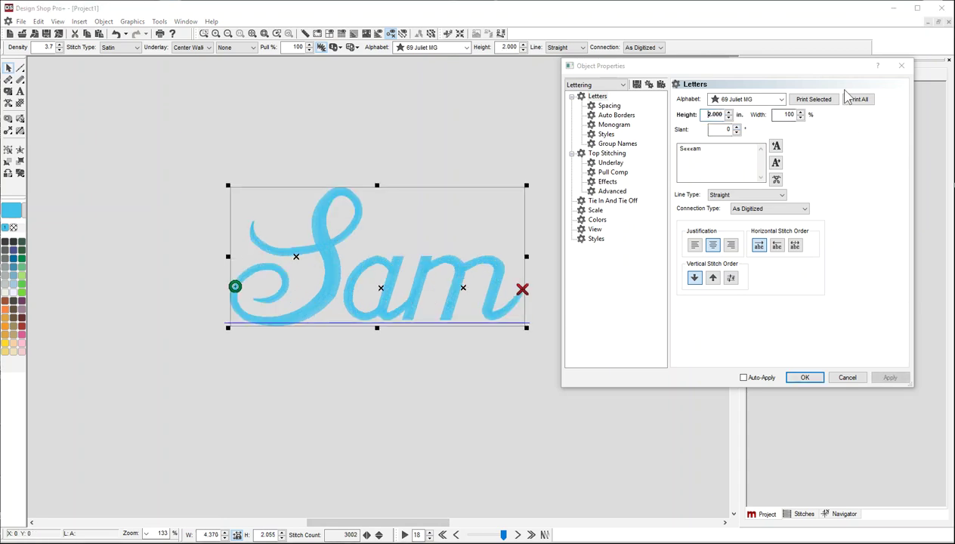
{"action": "left_click", "coordinate": [904, 68]}
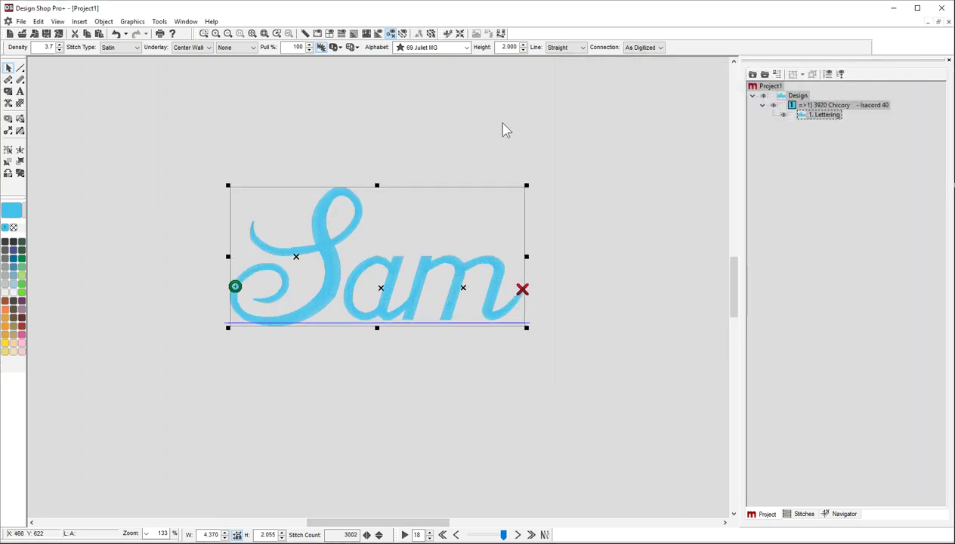
Step: Show Sam as realistic 3D stitches and zoom in around the lettering
{"action": "left_click", "coordinate": [262, 117]}
{"action": "left_click", "coordinate": [352, 38]}
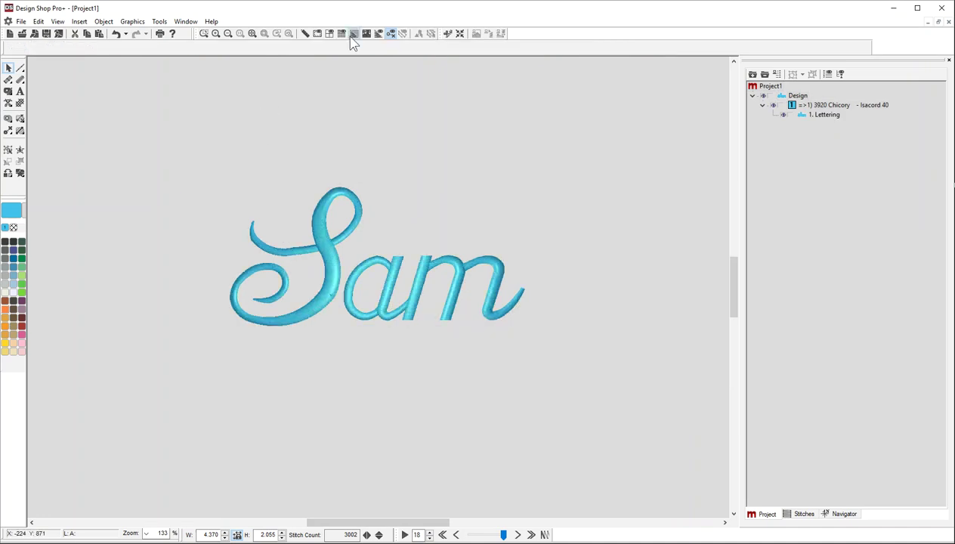
{"action": "left_click", "coordinate": [204, 34]}
{"action": "left_click_drag", "start_coordinate": [197, 173], "coordinate": [565, 370]}
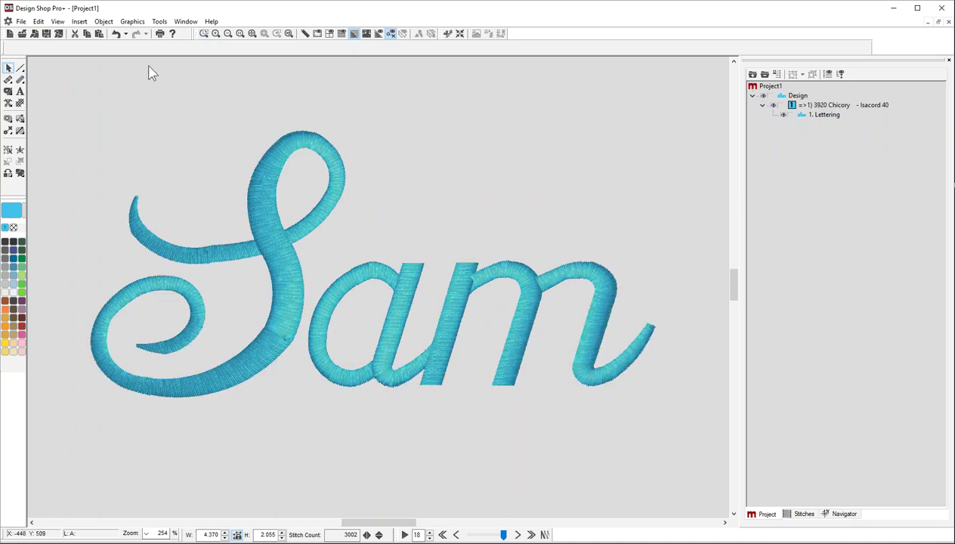
{"action": "left_click", "coordinate": [7, 92]}
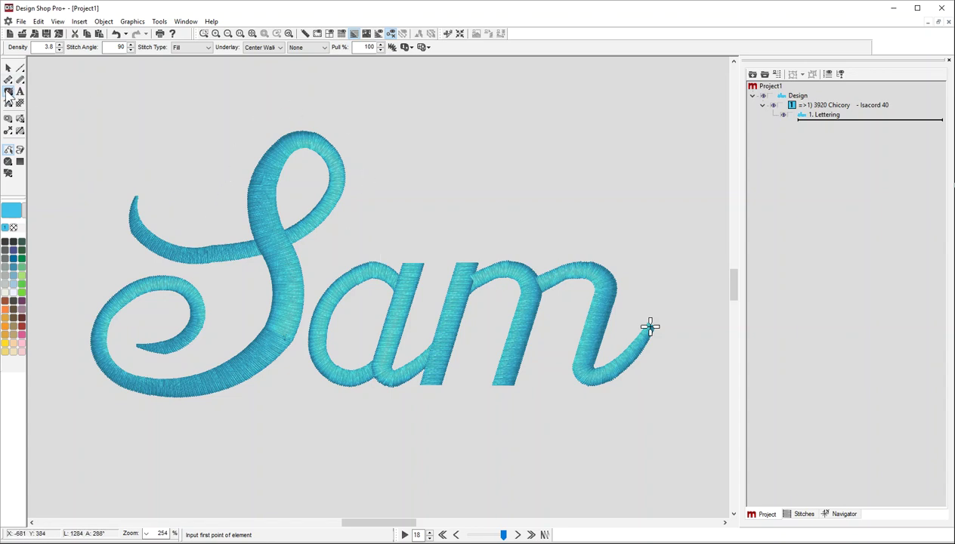
Step: Start the fill outline at the S tail and trace over the S toward the a
{"action": "left_click", "coordinate": [136, 198]}
{"action": "left_click", "coordinate": [137, 212]}
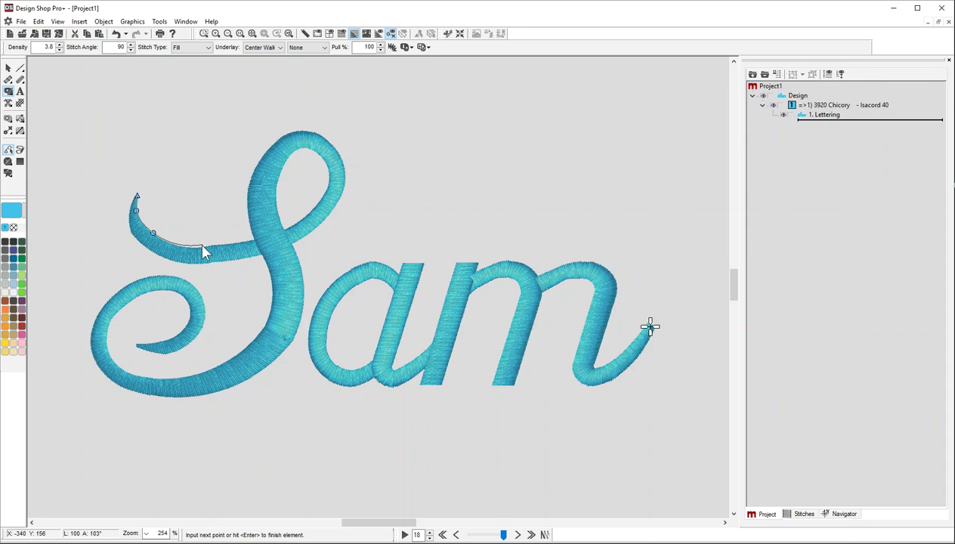
{"action": "left_click", "coordinate": [200, 247]}
{"action": "left_click", "coordinate": [247, 192]}
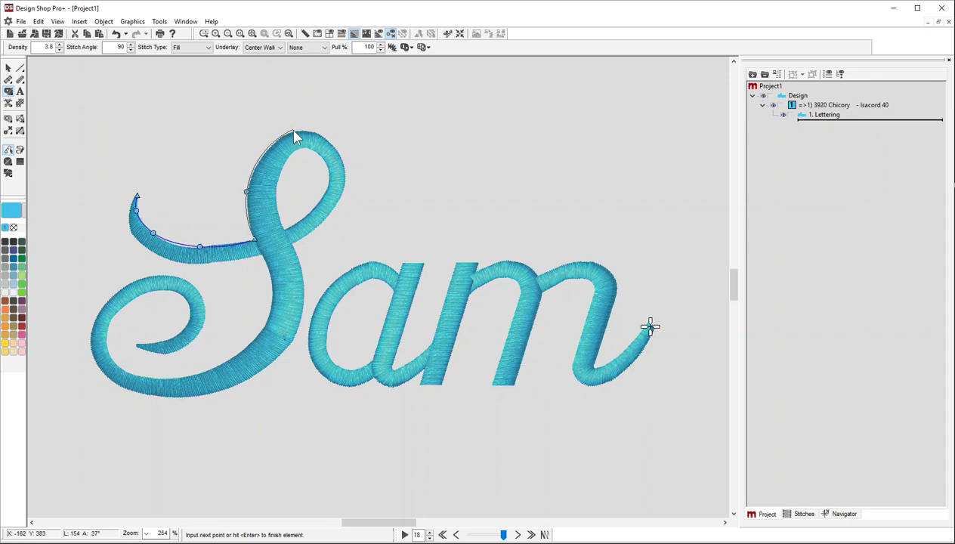
{"action": "left_click", "coordinate": [294, 133]}
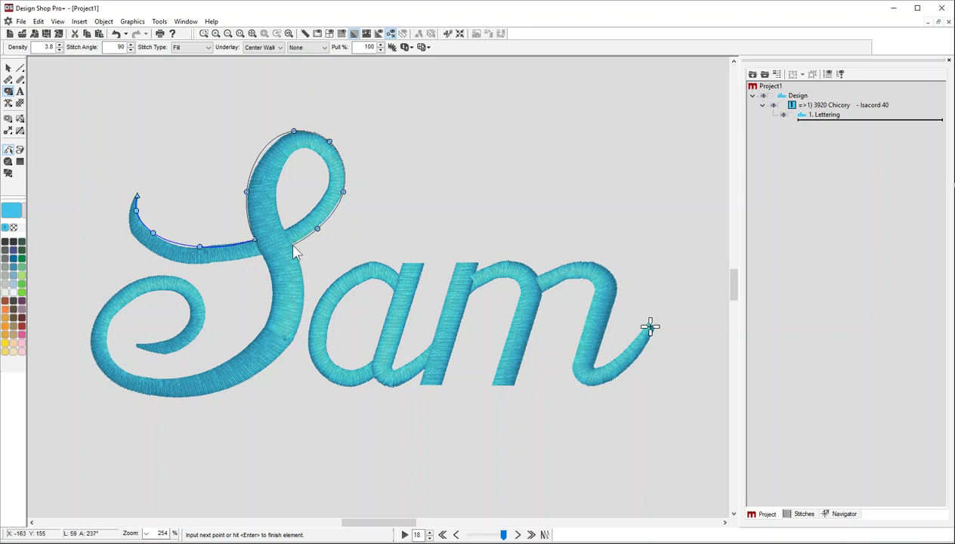
{"action": "left_click", "coordinate": [291, 244]}
{"action": "left_click", "coordinate": [303, 271]}
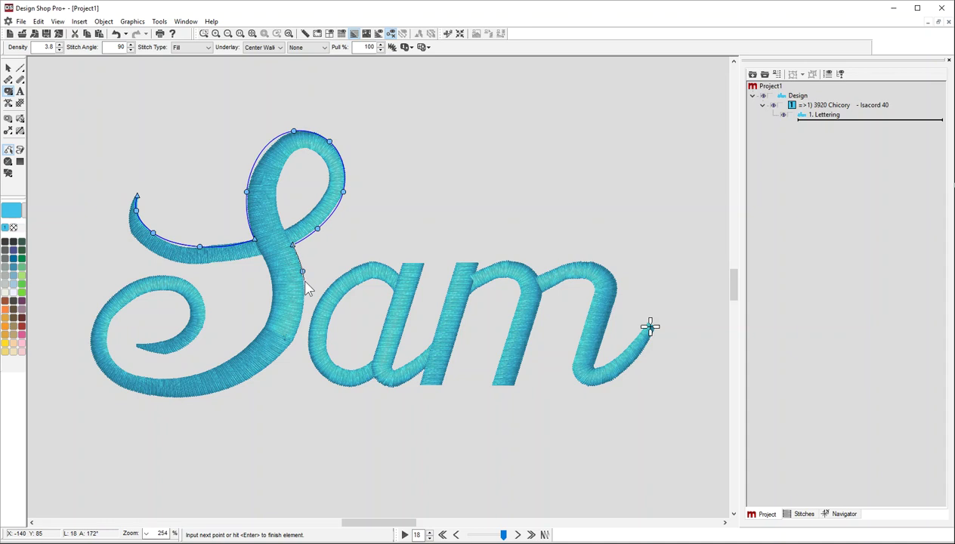
{"action": "left_click", "coordinate": [310, 282]}
{"action": "left_click", "coordinate": [338, 277]}
{"action": "left_click", "coordinate": [365, 264]}
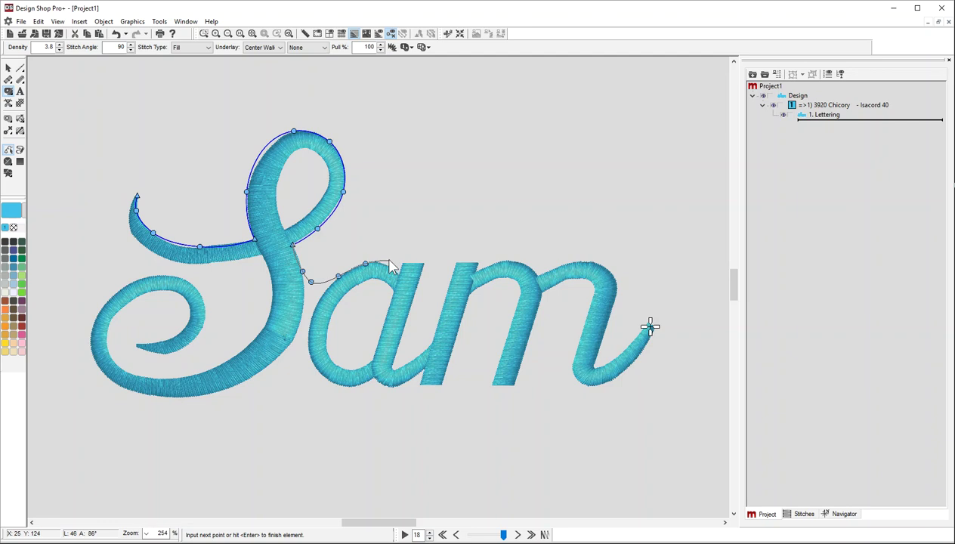
Step: Add corner points across the tops of the a and m, then trace around the m's tail
{"action": "right_click", "coordinate": [402, 263]}
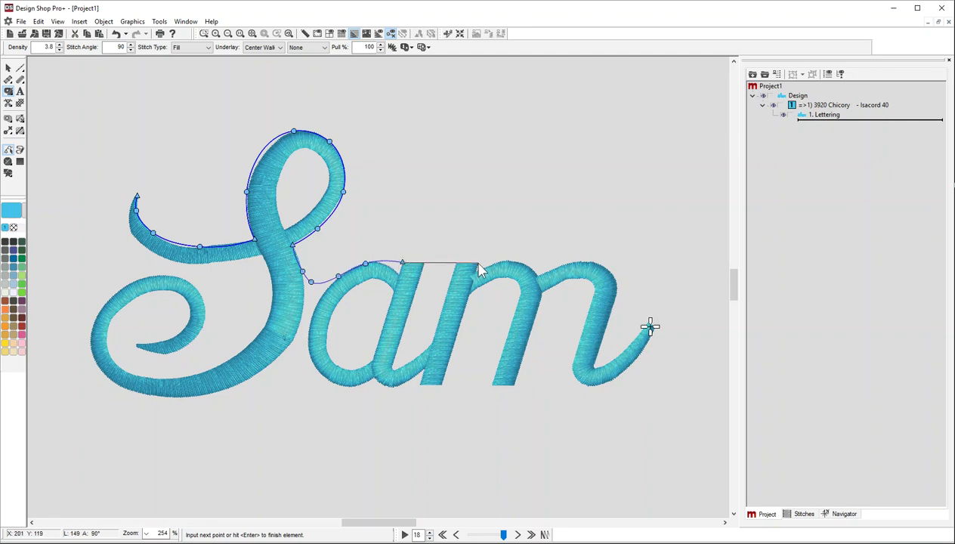
{"action": "right_click", "coordinate": [478, 264]}
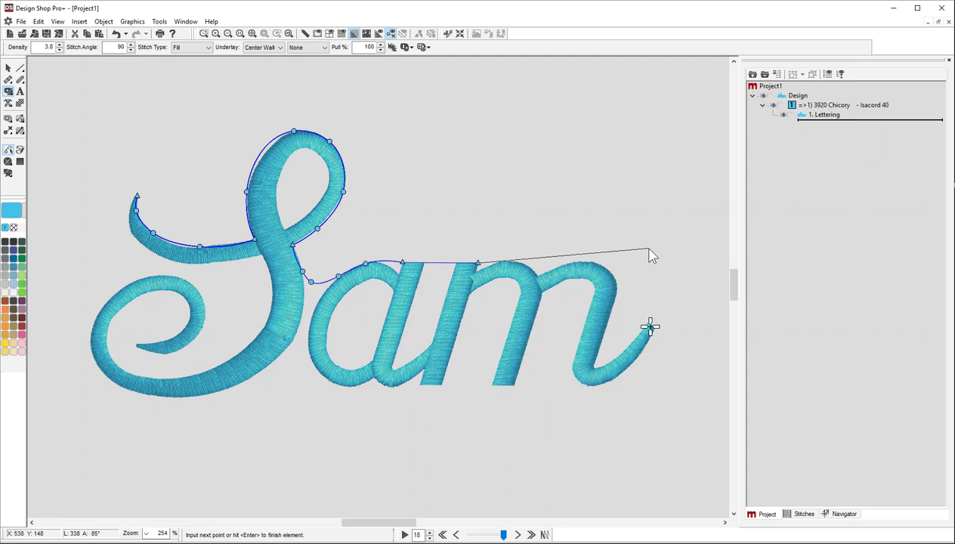
{"action": "right_click", "coordinate": [586, 265]}
{"action": "left_click", "coordinate": [600, 265]}
{"action": "left_click", "coordinate": [616, 284]}
{"action": "left_click", "coordinate": [613, 302]}
{"action": "left_click", "coordinate": [601, 341]}
{"action": "left_click", "coordinate": [595, 370]}
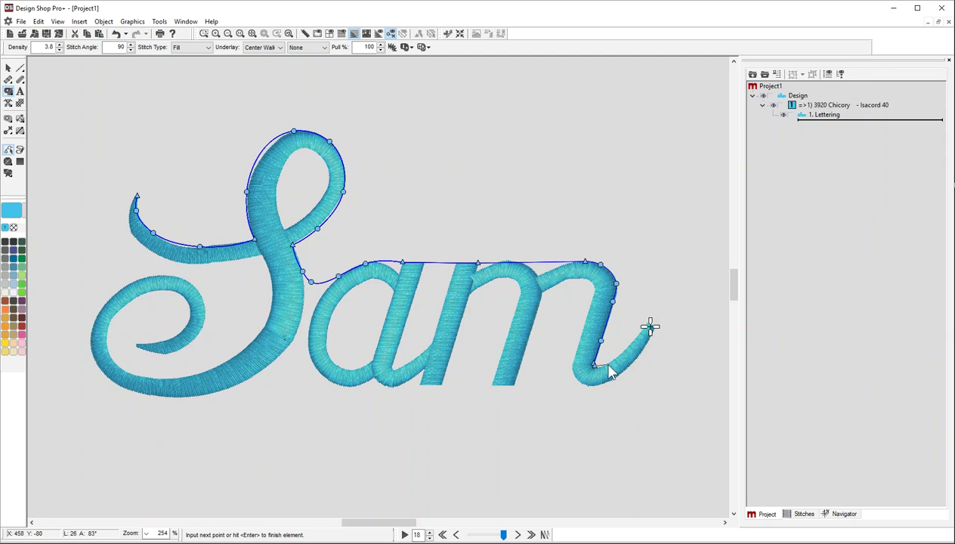
{"action": "left_click", "coordinate": [607, 364]}
{"action": "left_click", "coordinate": [624, 351]}
{"action": "left_click", "coordinate": [650, 322]}
Step: Trace under the m, a and S back to the start and close the fill without holes
{"action": "left_click", "coordinate": [642, 350]}
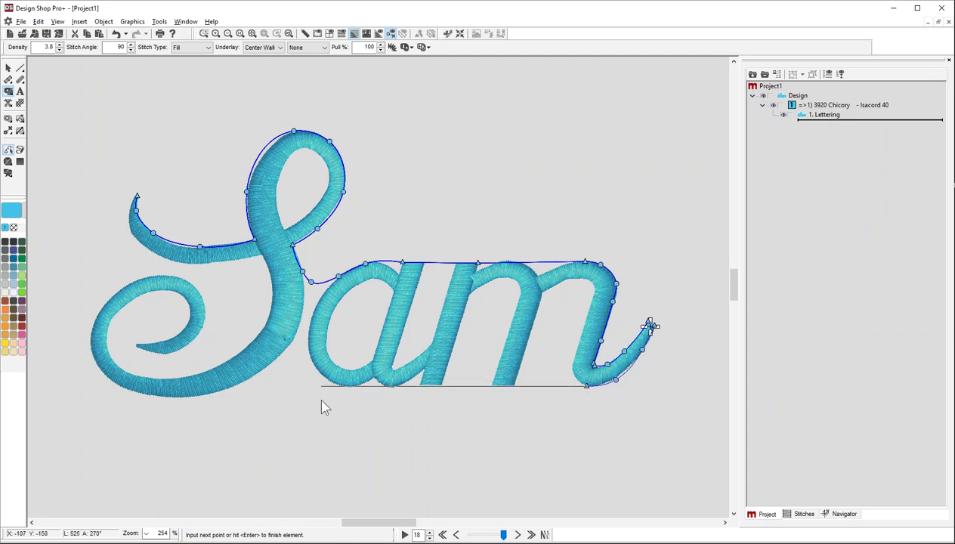
{"action": "left_click", "coordinate": [247, 386]}
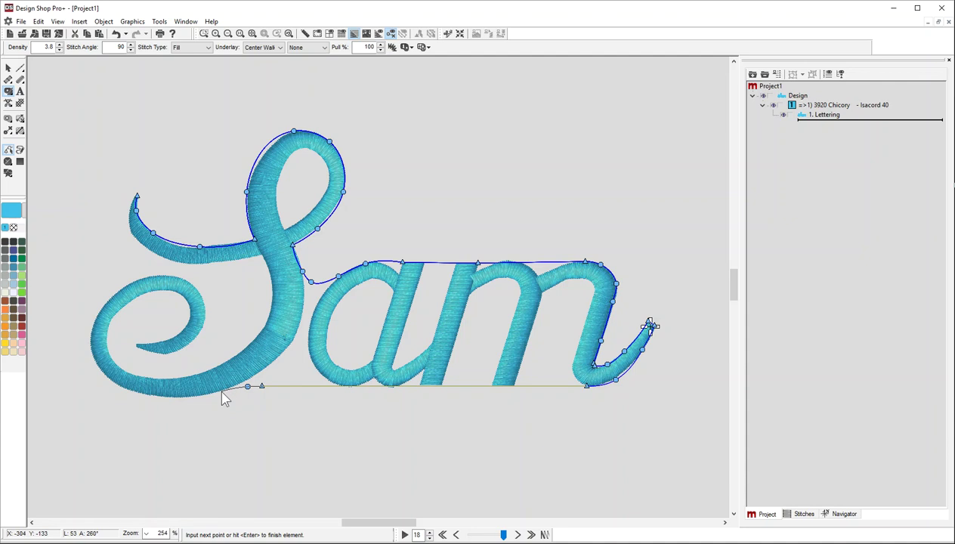
{"action": "left_click", "coordinate": [219, 391]}
{"action": "left_click", "coordinate": [112, 383]}
{"action": "left_click", "coordinate": [89, 344]}
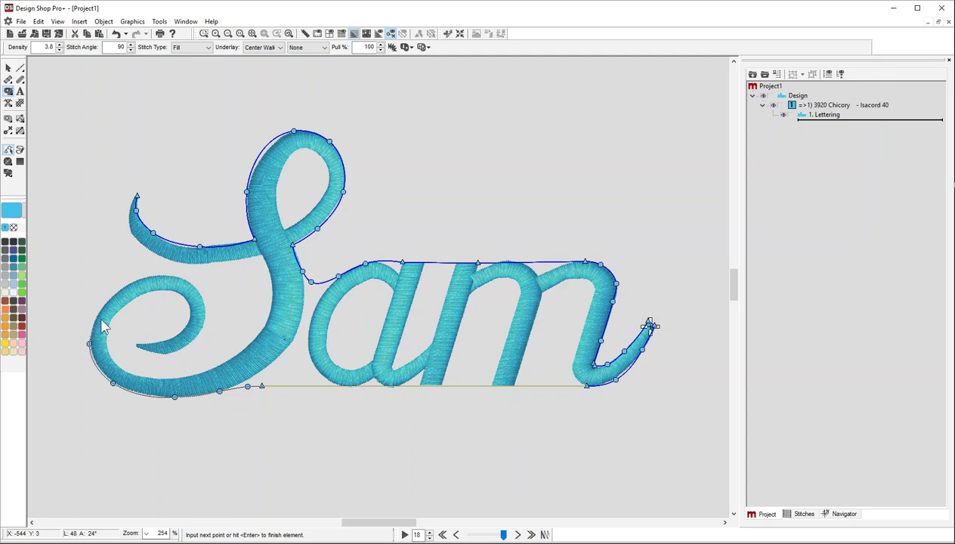
{"action": "left_click", "coordinate": [131, 281]}
{"action": "left_click", "coordinate": [152, 268]}
{"action": "left_click", "coordinate": [145, 246]}
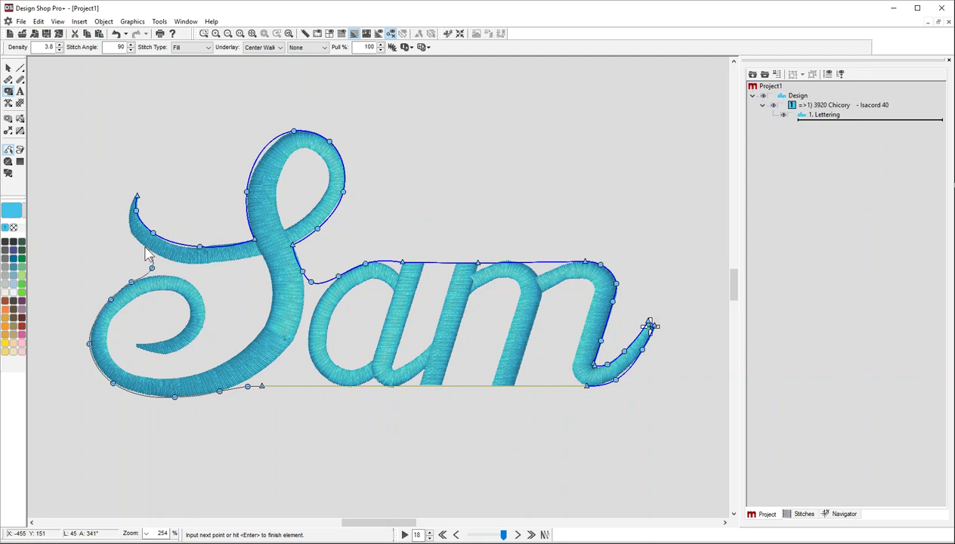
{"action": "left_click", "coordinate": [136, 199]}
{"action": "key", "text": "Return"}
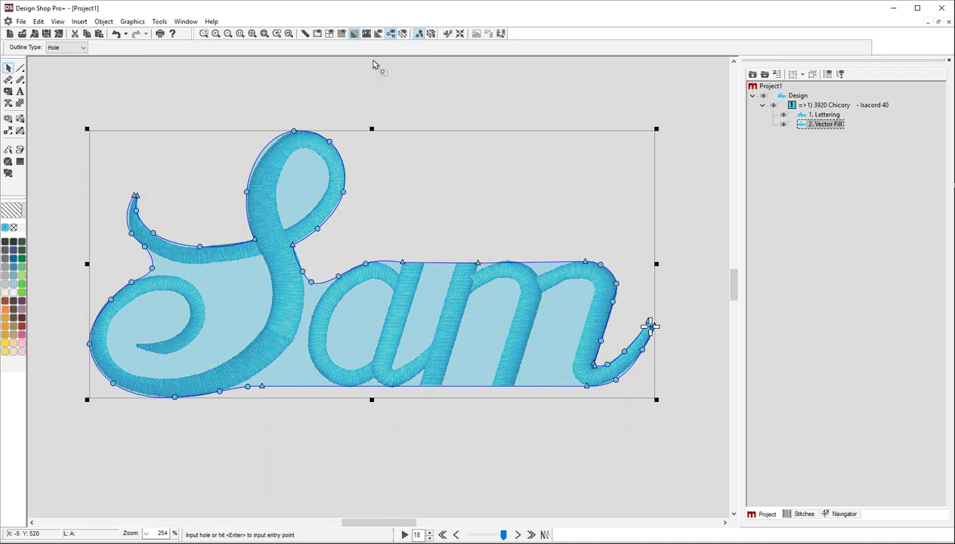
{"action": "key", "text": "Return"}
Step: Place entry at the S start, exit near the m tail, and a diagonal stitch direction
{"action": "left_click", "coordinate": [133, 197]}
{"action": "left_click", "coordinate": [647, 345]}
{"action": "left_click_drag", "start_coordinate": [529, 215], "coordinate": [262, 471]}
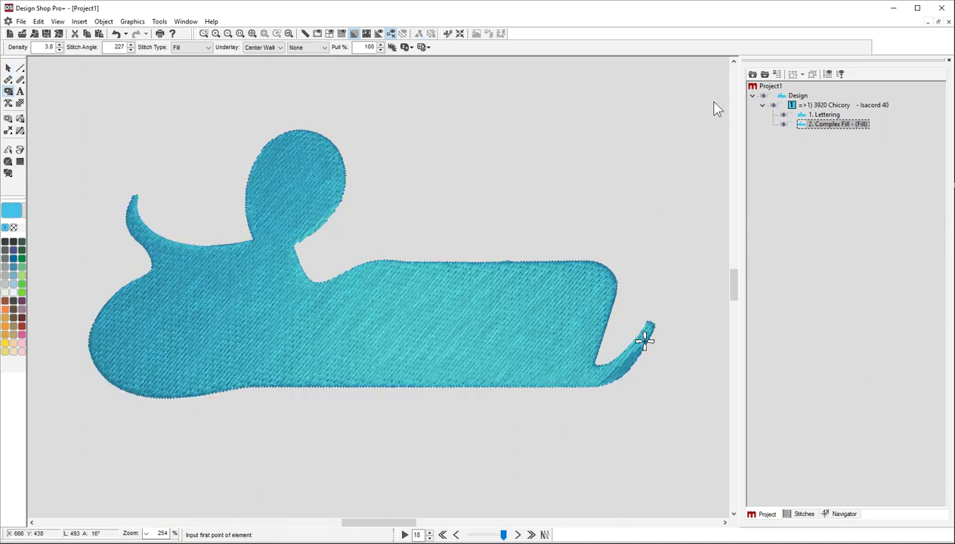
{"action": "left_click", "coordinate": [818, 127]}
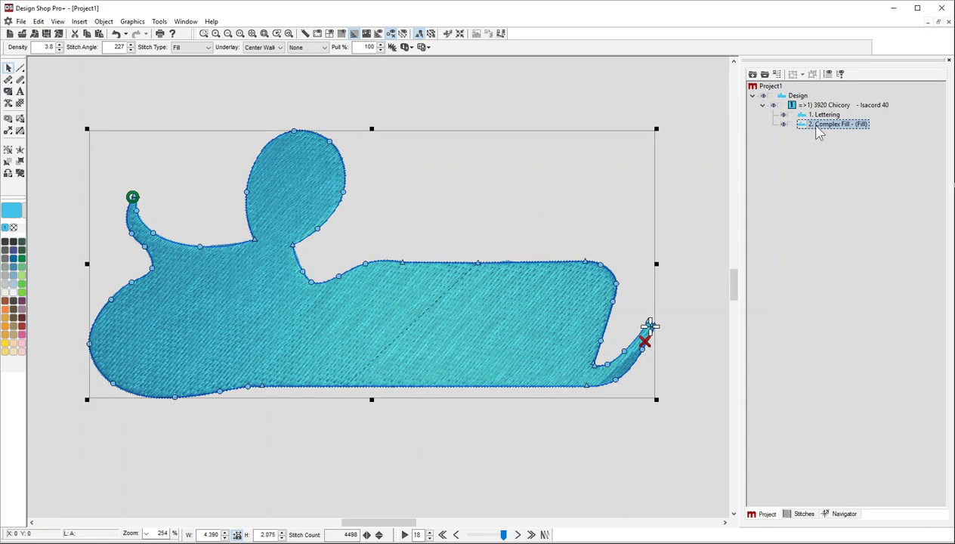
Step: Move the Complex Fill before the lettering and colour it brown 1856 Madeira Poly Neon
{"action": "left_click_drag", "start_coordinate": [818, 131], "coordinate": [817, 108]}
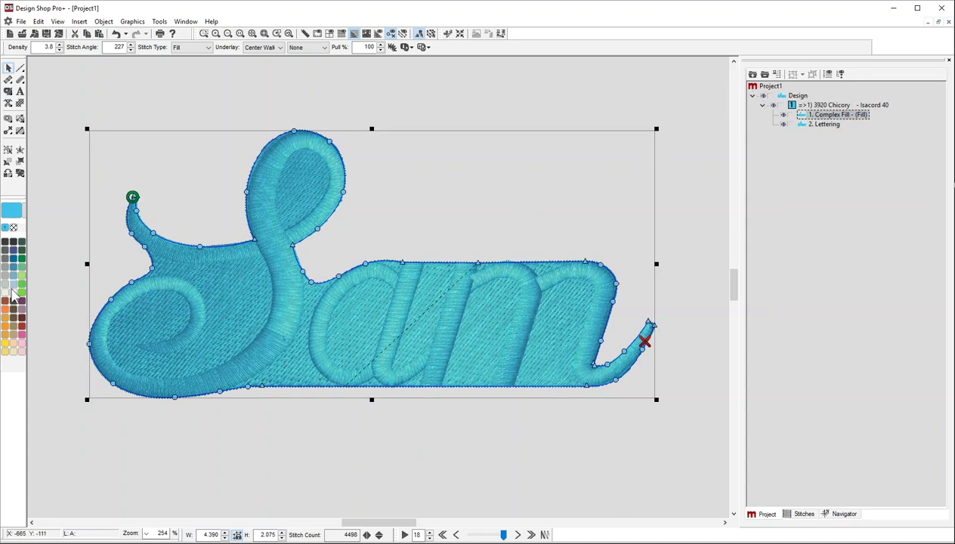
{"action": "left_click", "coordinate": [12, 294]}
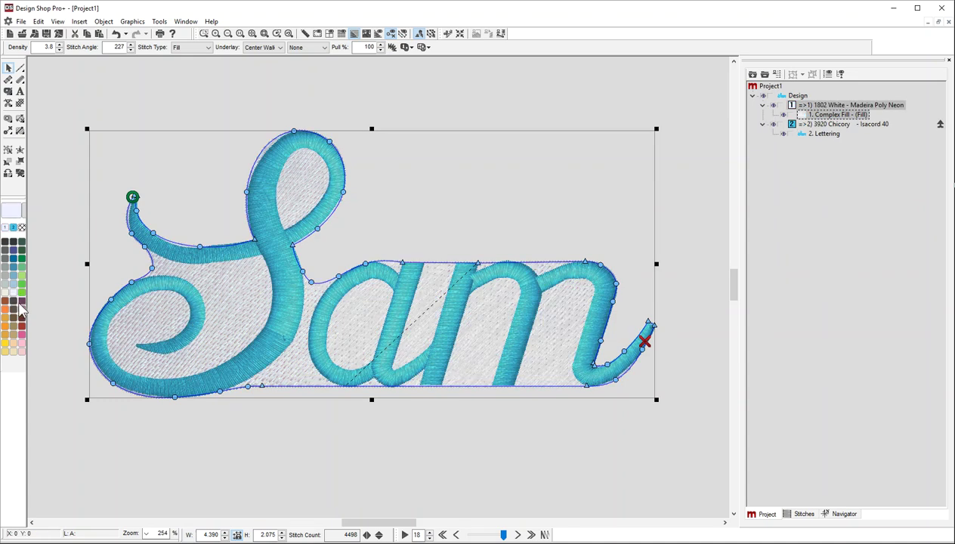
{"action": "left_click", "coordinate": [5, 300]}
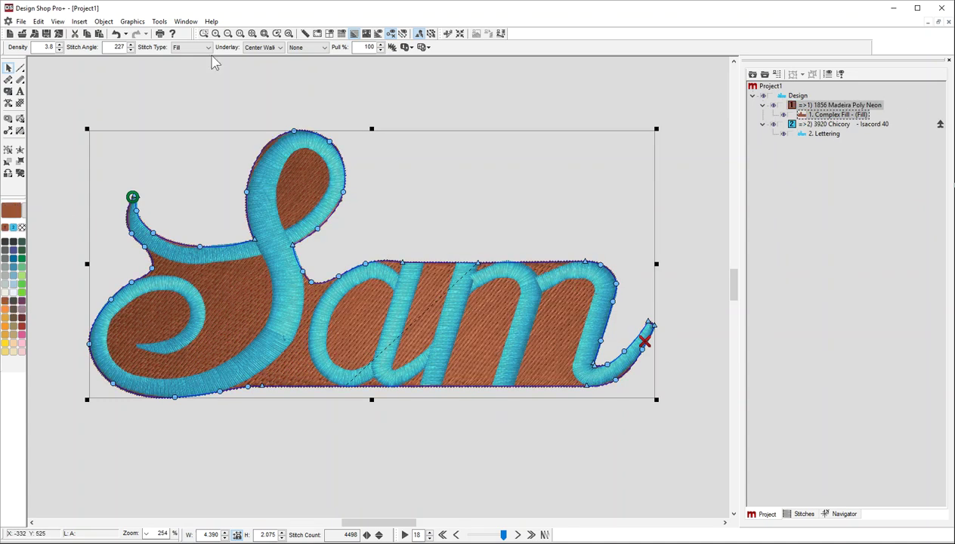
{"action": "left_click", "coordinate": [103, 21]}
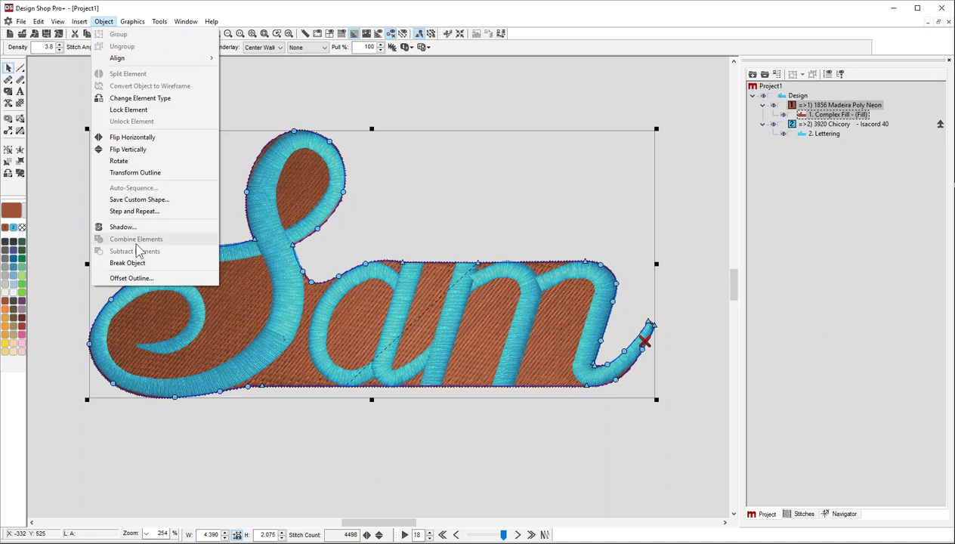
Step: Offset the Complex Fill outline by 25 pt
{"action": "left_click", "coordinate": [132, 279]}
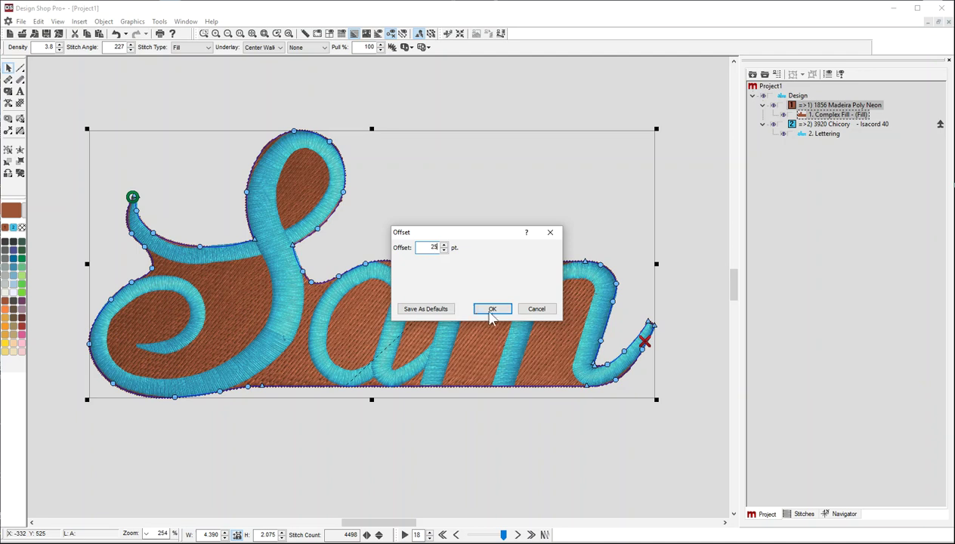
{"action": "left_click", "coordinate": [491, 310]}
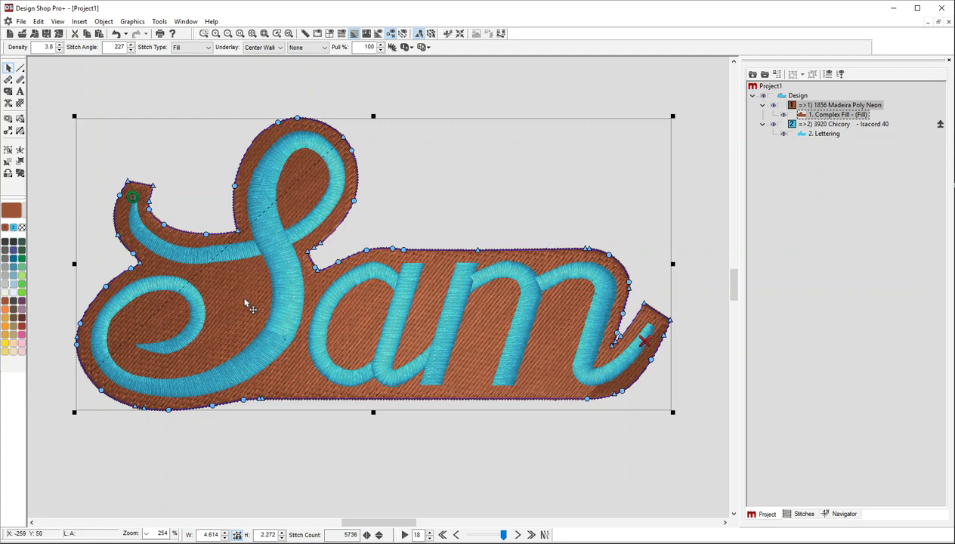
Step: Give the Complex Fill a Fill-type underlay with density 25
{"action": "double_click", "coordinate": [827, 114]}
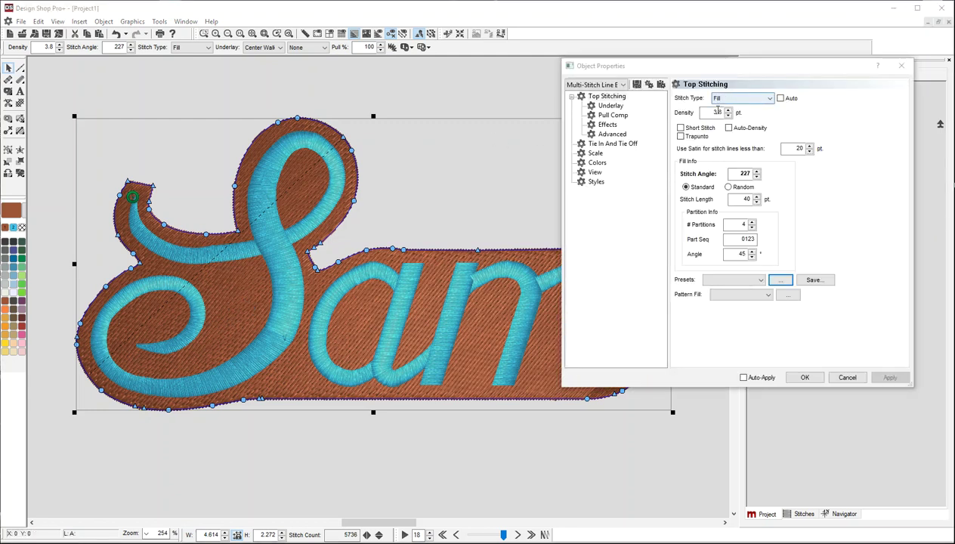
{"action": "double_click", "coordinate": [718, 111]}
{"action": "type", "text": "15"}
{"action": "key", "text": "Return"}
{"action": "left_click", "coordinate": [610, 106]}
{"action": "left_click", "coordinate": [740, 119]}
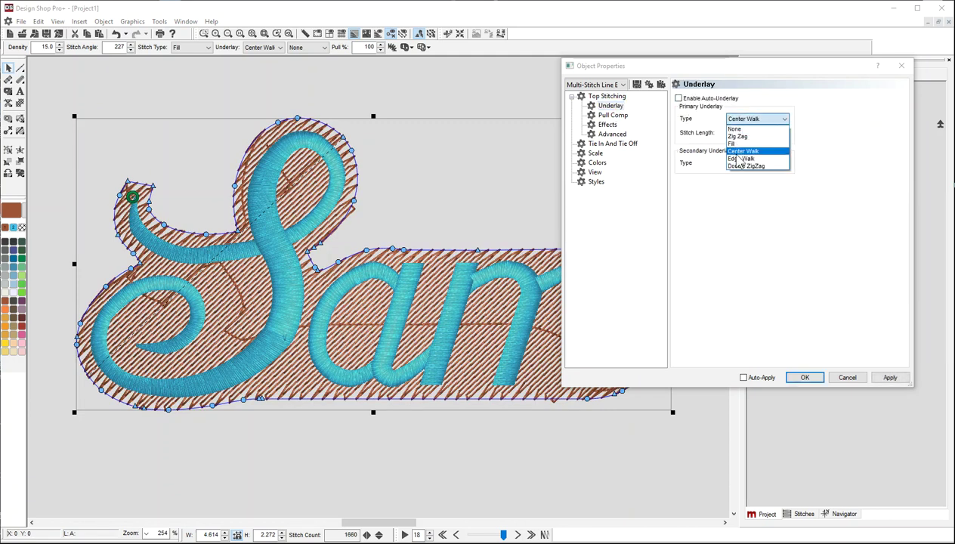
{"action": "left_click", "coordinate": [738, 143]}
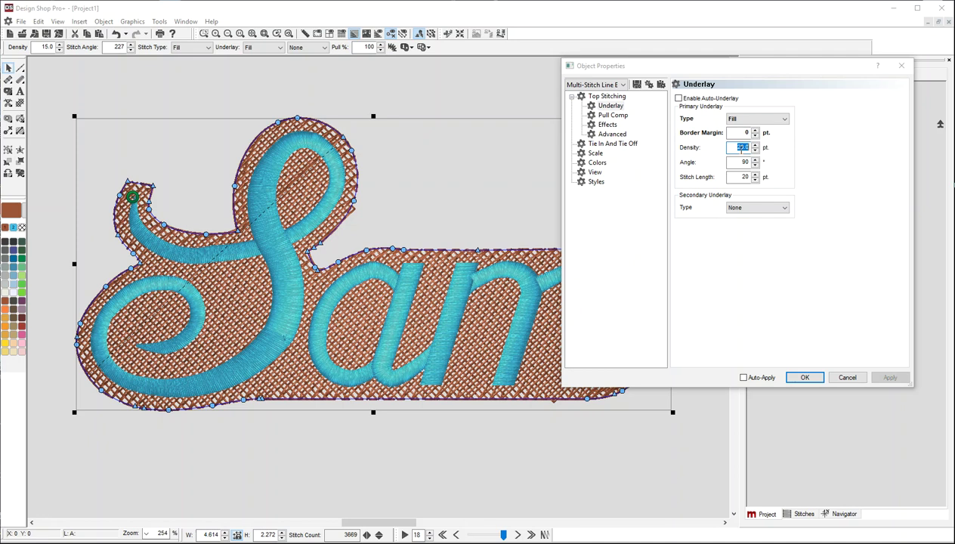
{"action": "key", "text": "Return"}
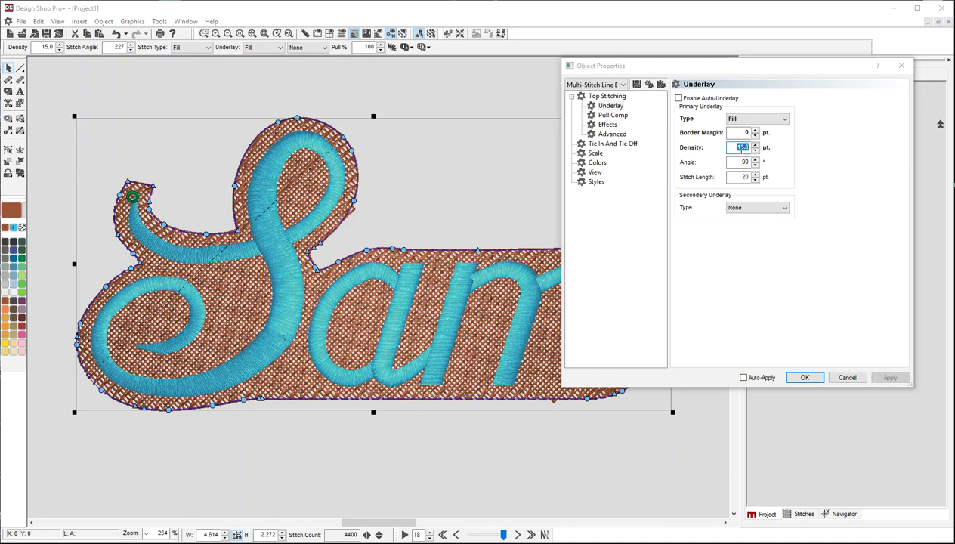
{"action": "type", "text": "25"}
{"action": "key", "text": "Return"}
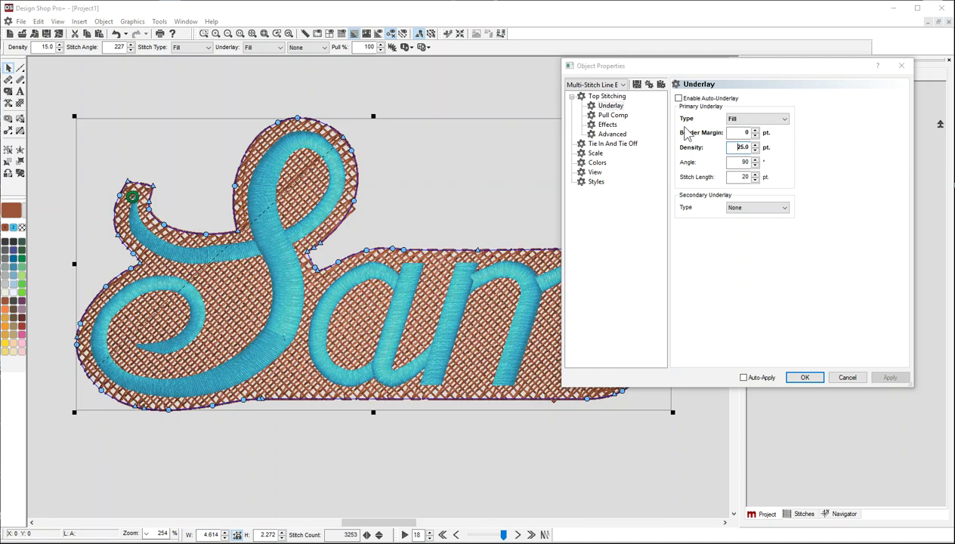
Step: Set top stitching density to 25, turn on Trapunto and Trace Border, and apply
{"action": "left_click", "coordinate": [604, 96]}
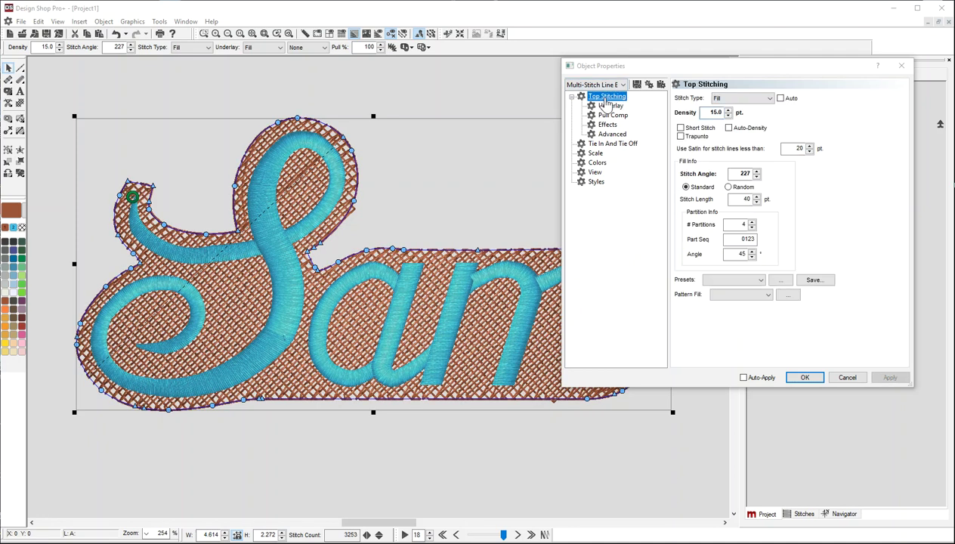
{"action": "double_click", "coordinate": [711, 112]}
{"action": "type", "text": "25"}
{"action": "key", "text": "Return"}
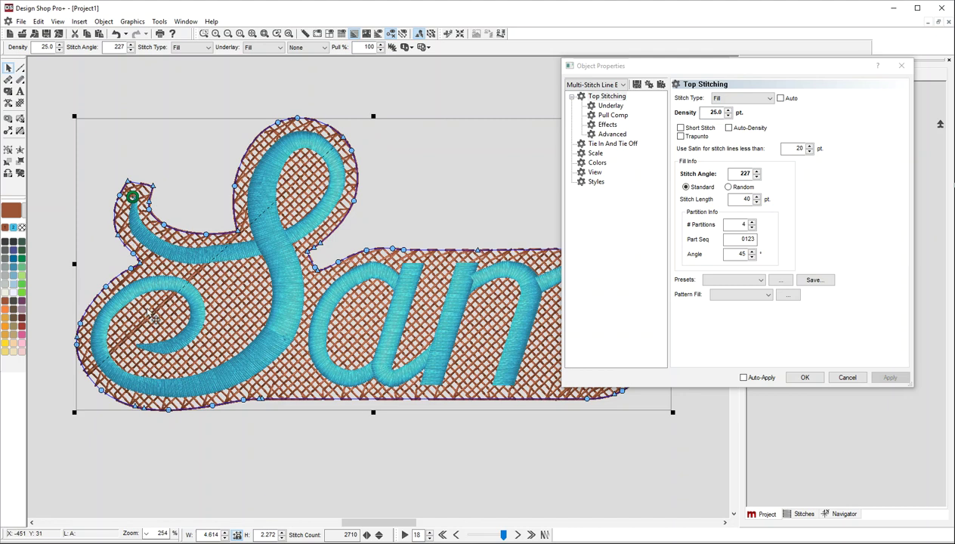
{"action": "left_click", "coordinate": [680, 136]}
{"action": "left_click", "coordinate": [735, 138]}
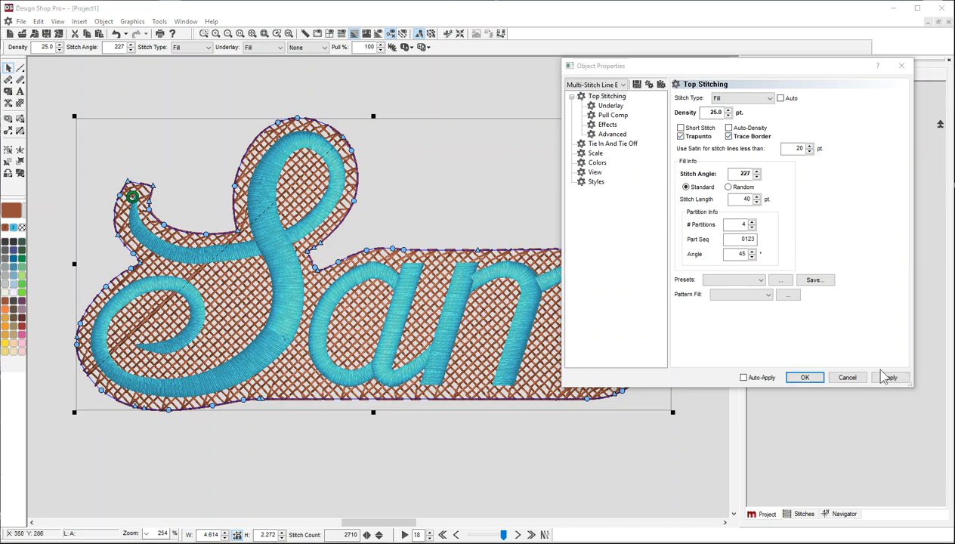
{"action": "left_click", "coordinate": [899, 382]}
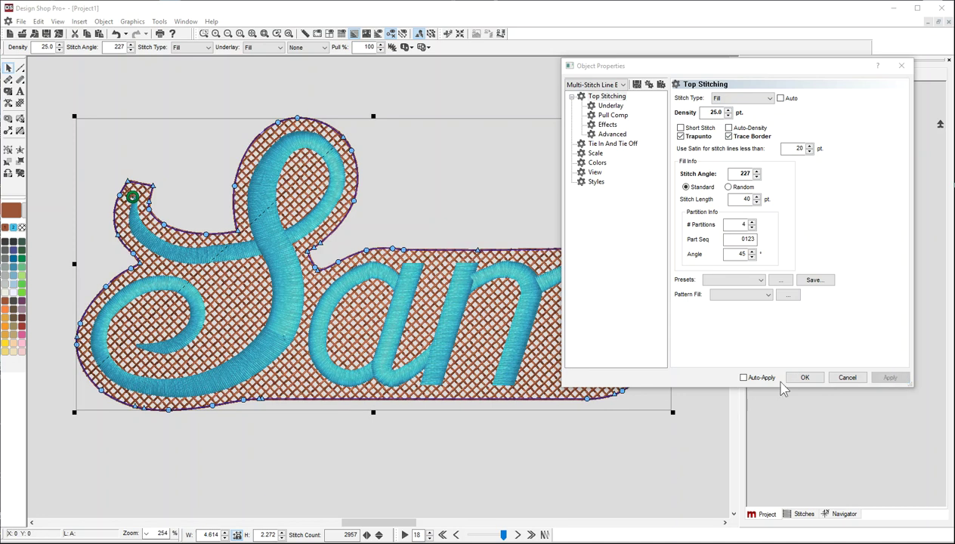
{"action": "left_click", "coordinate": [802, 377]}
{"action": "left_click", "coordinate": [520, 172]}
Step: Zoom in on the fill's corner by the S hook and drag its edges into a rounded curve
{"action": "left_click", "coordinate": [579, 95]}
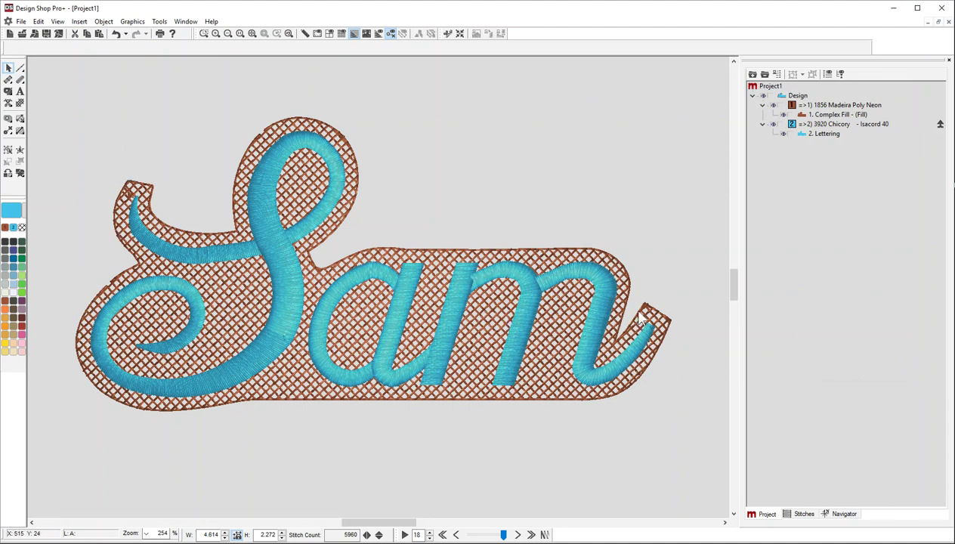
{"action": "left_click", "coordinate": [286, 123]}
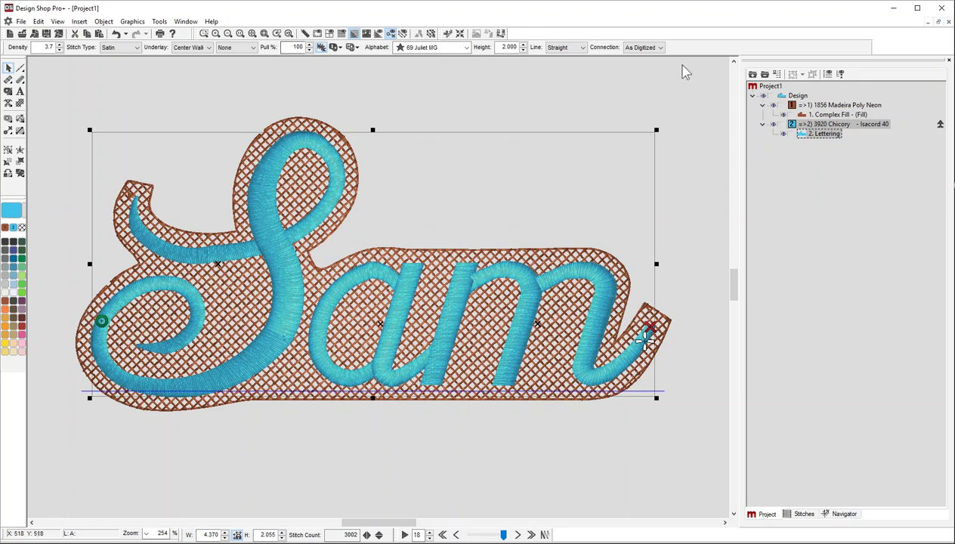
{"action": "left_click", "coordinate": [823, 114]}
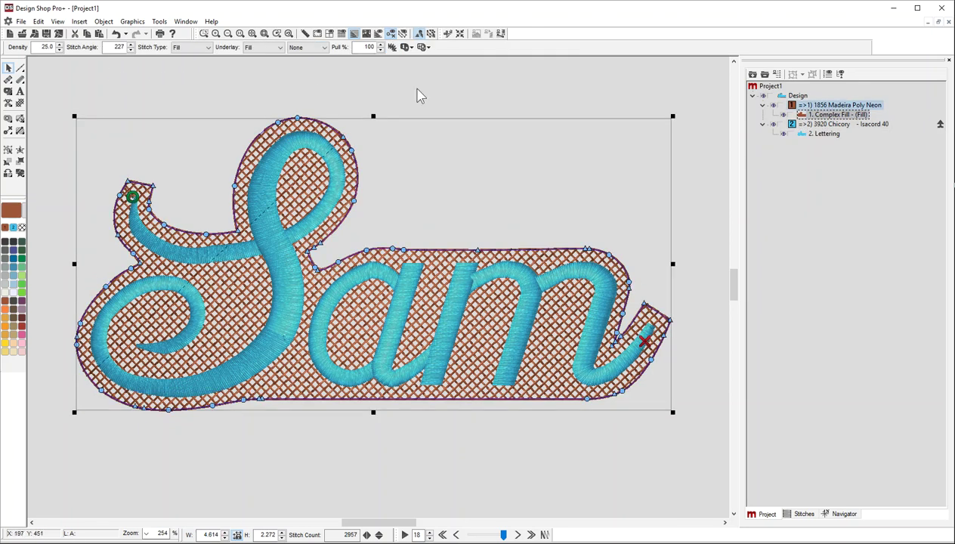
{"action": "left_click", "coordinate": [204, 33]}
{"action": "left_click_drag", "start_coordinate": [105, 141], "coordinate": [232, 255]}
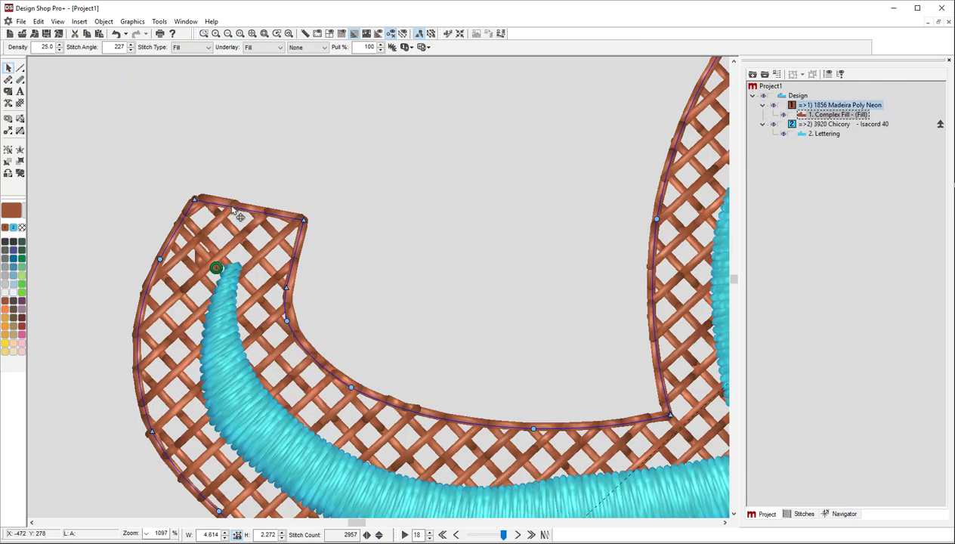
{"action": "left_click_drag", "start_coordinate": [246, 213], "coordinate": [209, 188]}
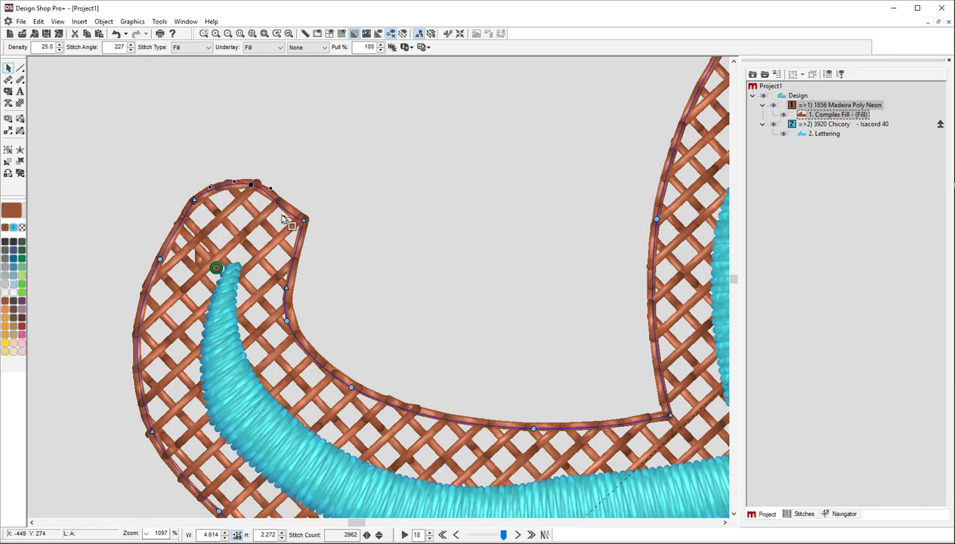
{"action": "left_click_drag", "start_coordinate": [284, 218], "coordinate": [291, 200]}
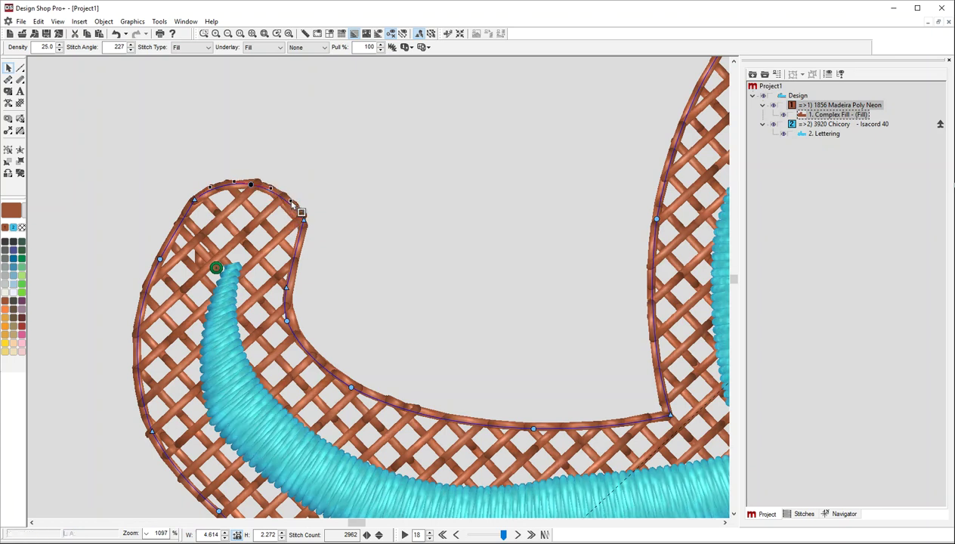
{"action": "left_click", "coordinate": [240, 33]}
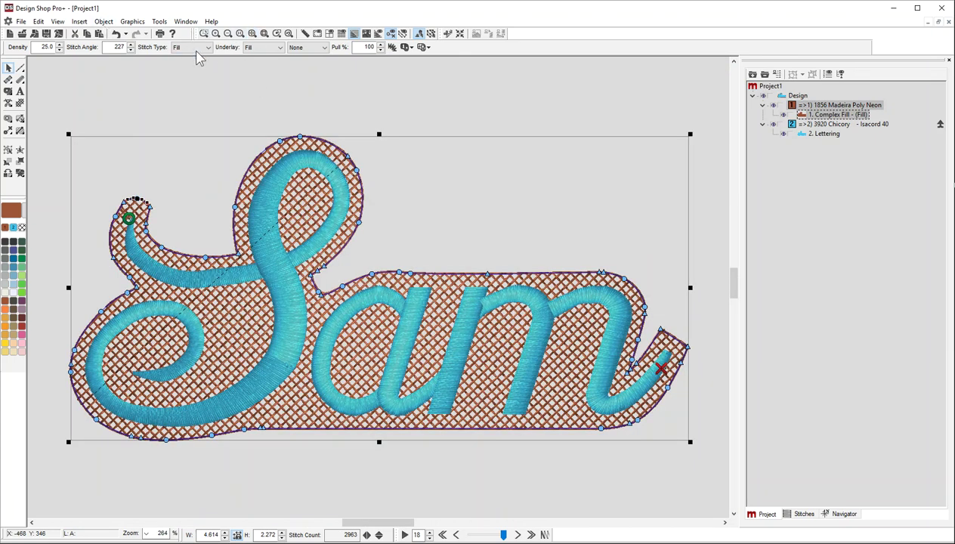
Step: Zoom in on the m's tail and drag the fill's corner nodes inward to round its squared end
{"action": "left_click", "coordinate": [204, 34]}
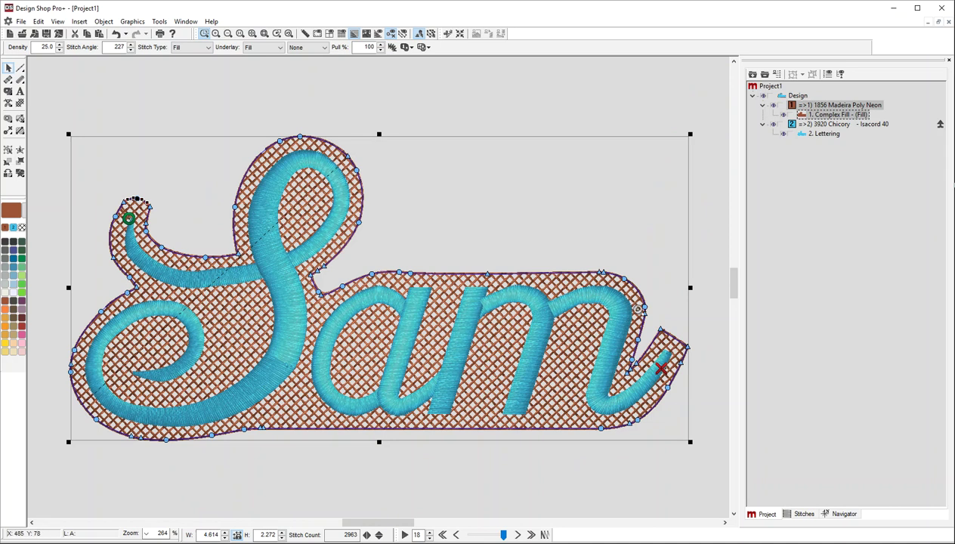
{"action": "left_click_drag", "start_coordinate": [628, 302], "coordinate": [730, 406]}
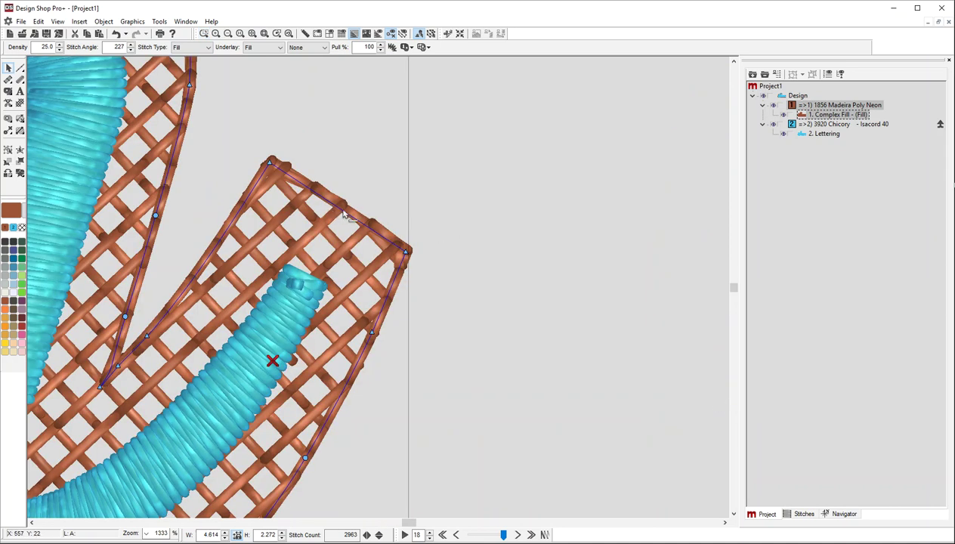
{"action": "left_click_drag", "start_coordinate": [270, 163], "coordinate": [255, 183]}
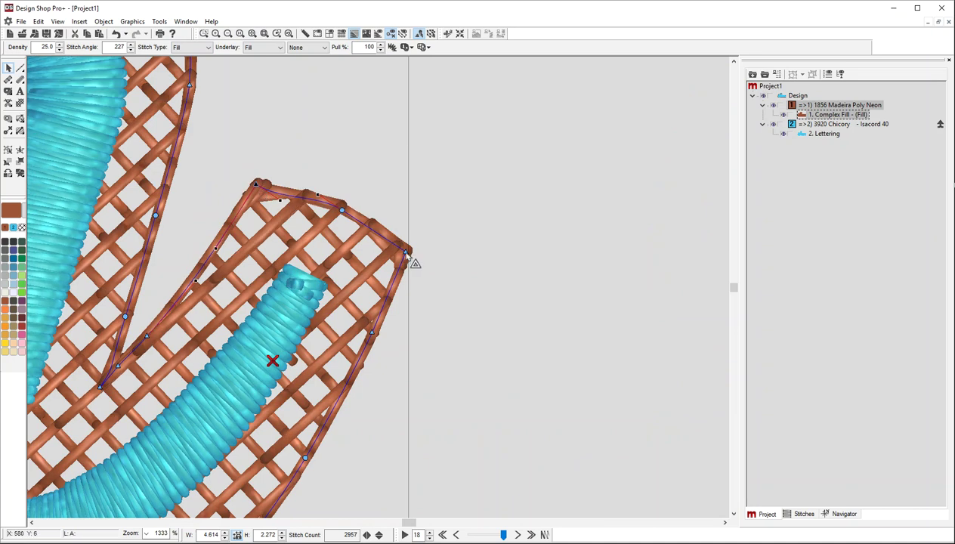
{"action": "mouse_move", "coordinate": [407, 255]}
{"action": "left_mouse_down"}
{"action": "mouse_move", "coordinate": [399, 280]}
{"action": "mouse_move", "coordinate": [390, 255]}
{"action": "left_mouse_up"}
{"action": "left_click_drag", "start_coordinate": [257, 189], "coordinate": [274, 198]}
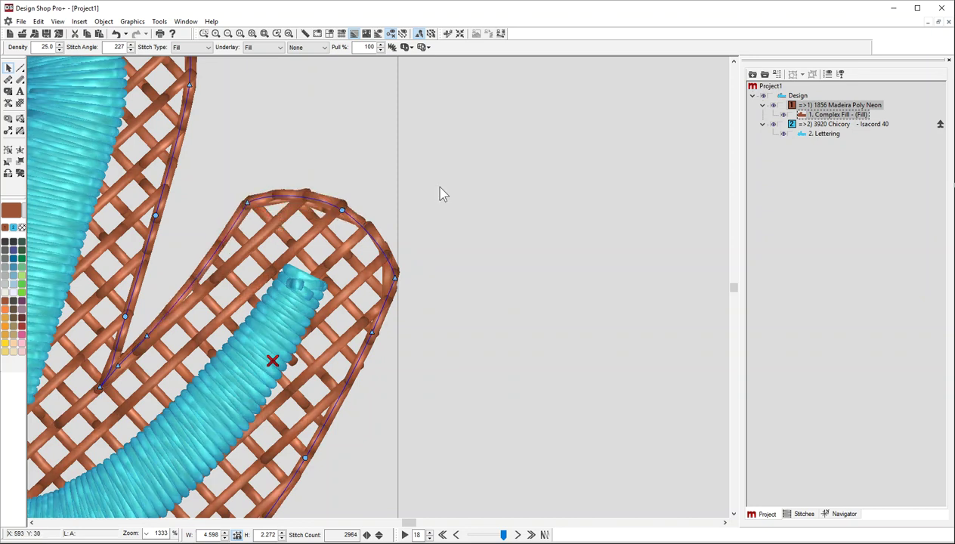
Step: Fit the full design in view and deselect the fill to review the 5982-stitch blue Sam with brown lattice border
{"action": "left_click", "coordinate": [253, 33]}
{"action": "left_click", "coordinate": [734, 171]}
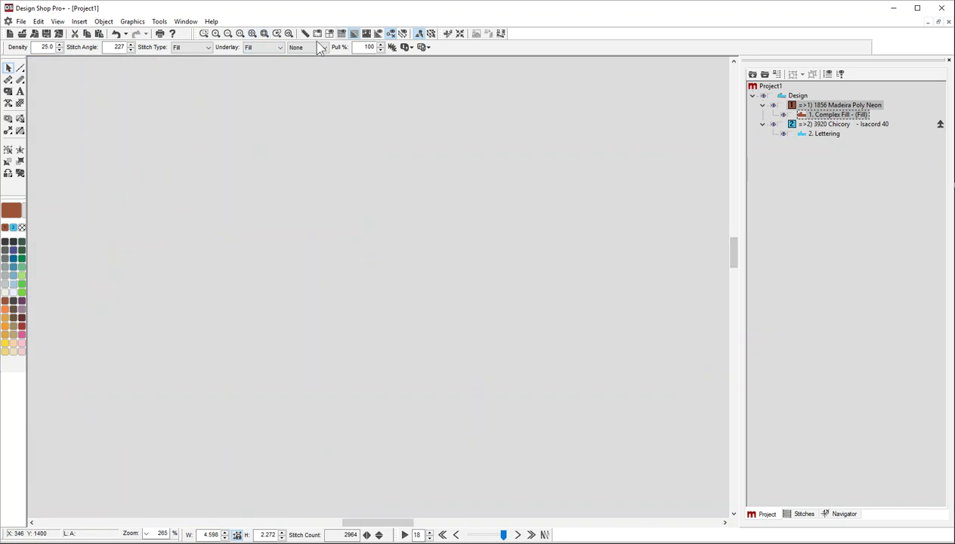
{"action": "left_click", "coordinate": [252, 33]}
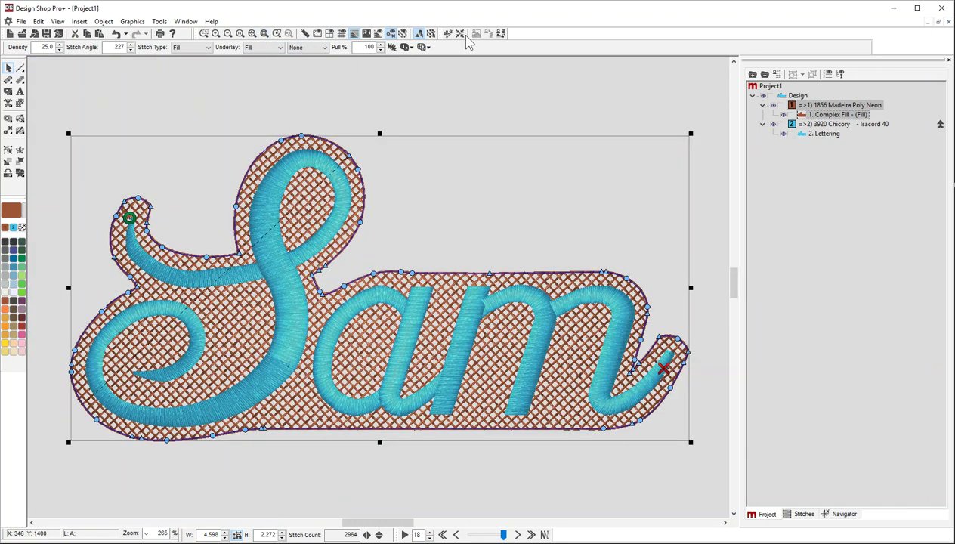
{"action": "left_click", "coordinate": [466, 96]}
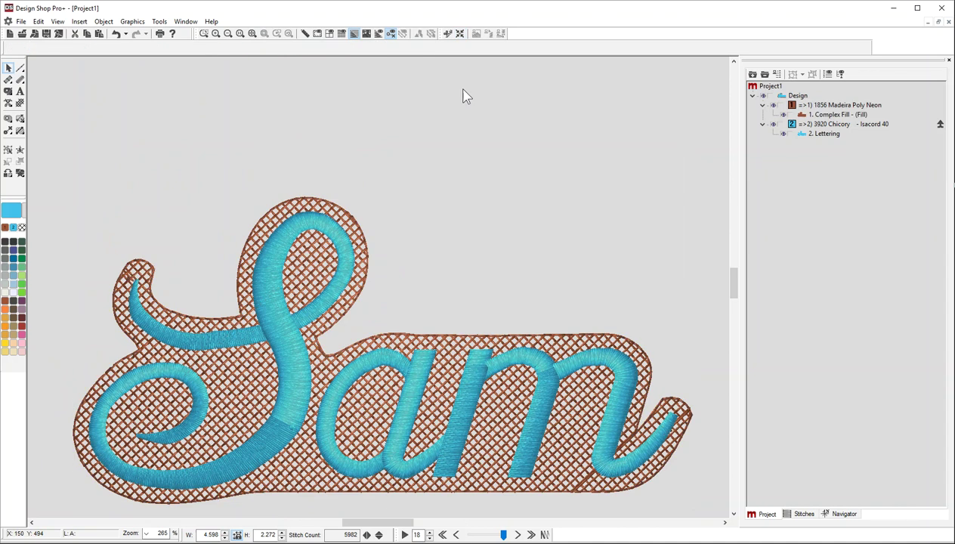
{"action": "left_click", "coordinate": [252, 34]}
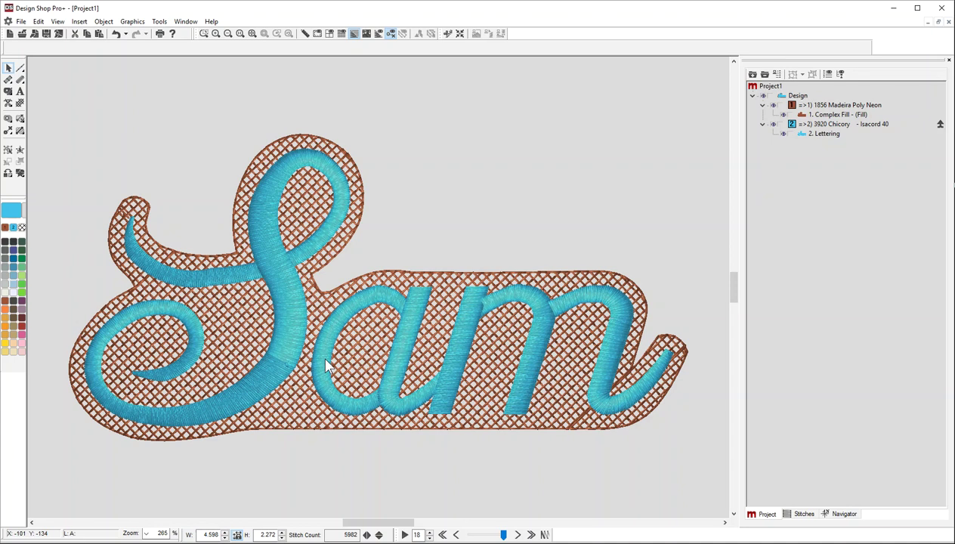